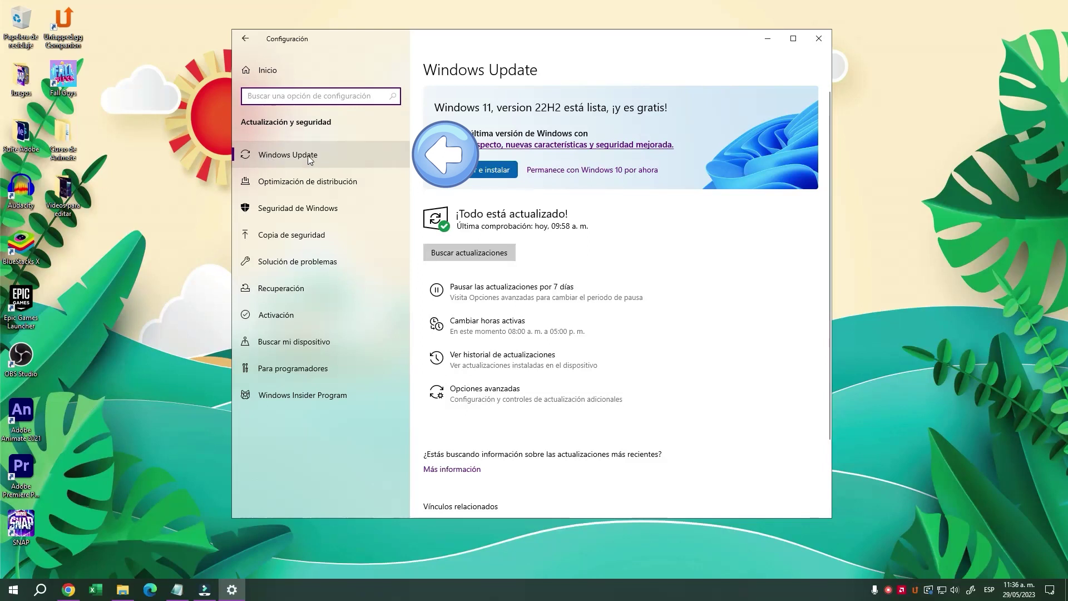
# - Open the Windows Update history and collapse the feature updates and quality updates categories
pyautogui.click(310, 160)
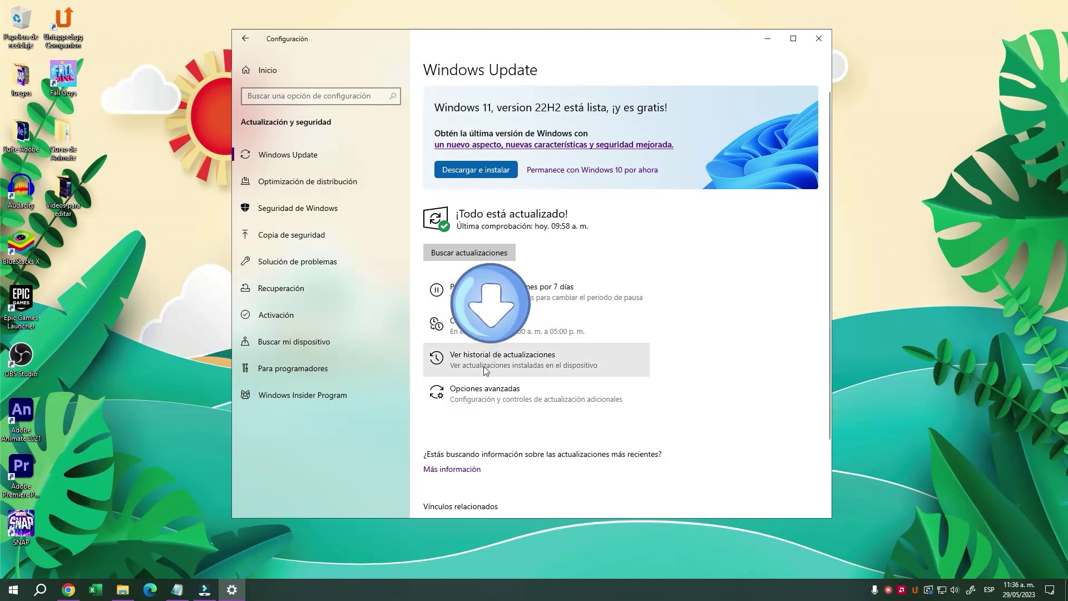
pyautogui.click(540, 371)
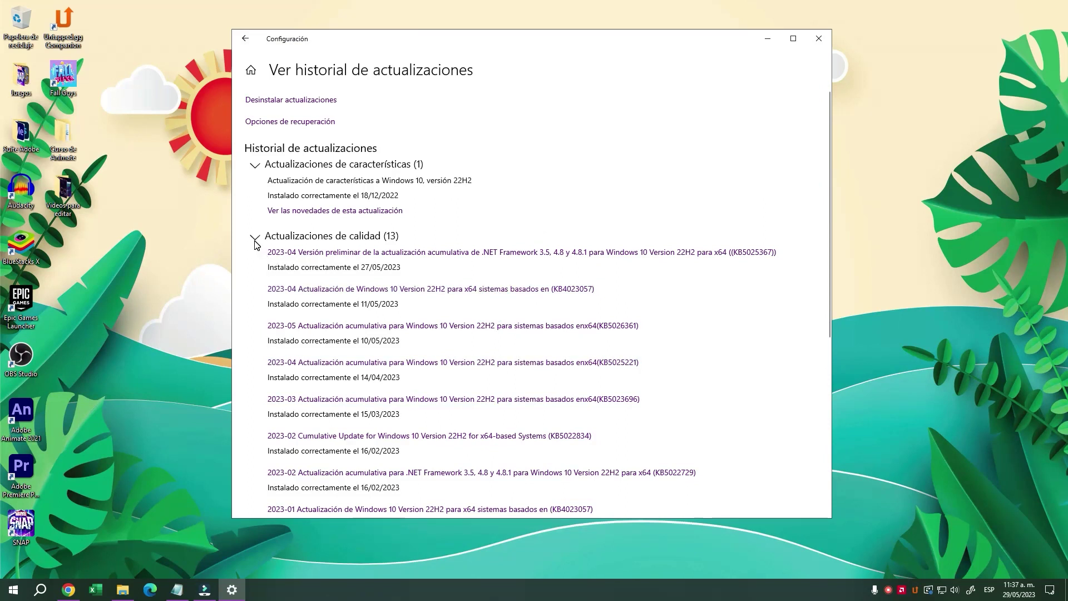
pyautogui.click(256, 236)
pyautogui.click(257, 166)
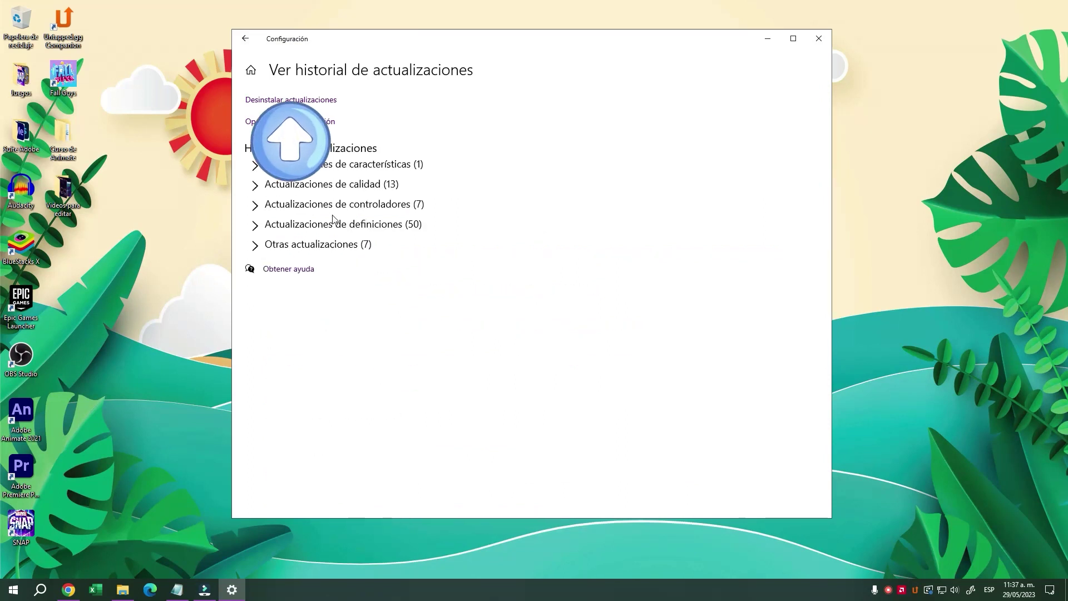
# - Open the list of installed updates that can be uninstalled, close the Settings window and reposition the list window
pyautogui.click(275, 100)
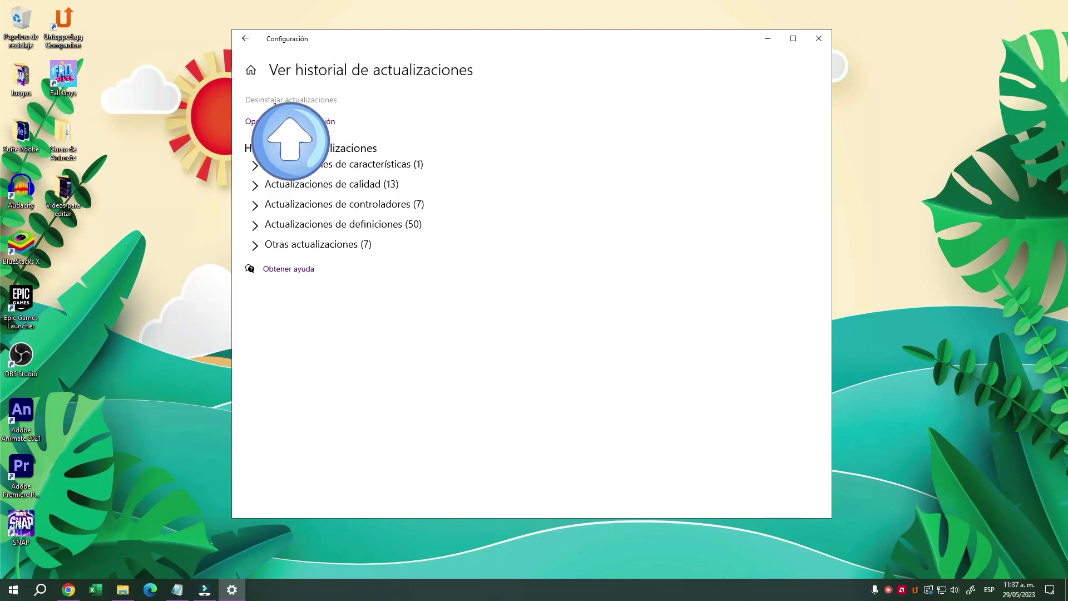
pyautogui.click(818, 39)
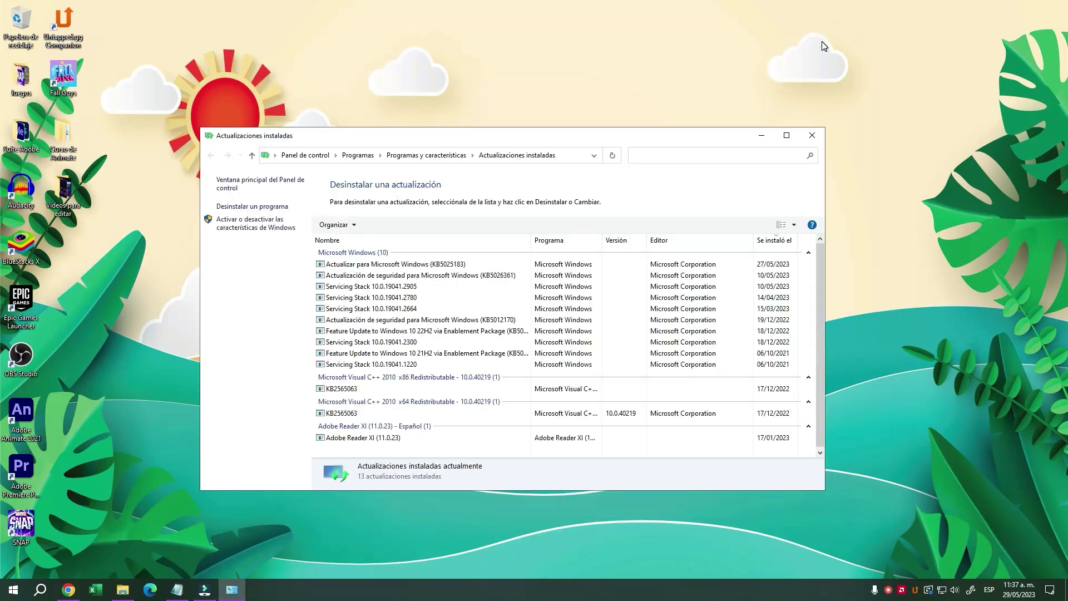
pyautogui.moveTo(645, 144); pyautogui.dragTo(673, 146)
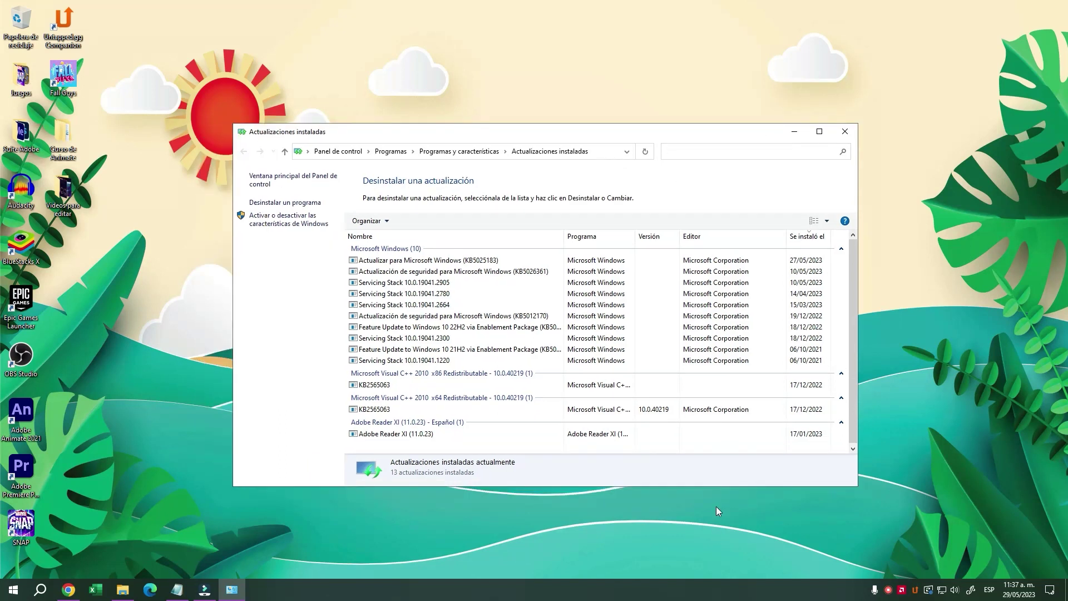
# - Start uninstalling the Microsoft Windows update KB5025183, decline the confirmation and close the installed updates window
pyautogui.click(414, 262)
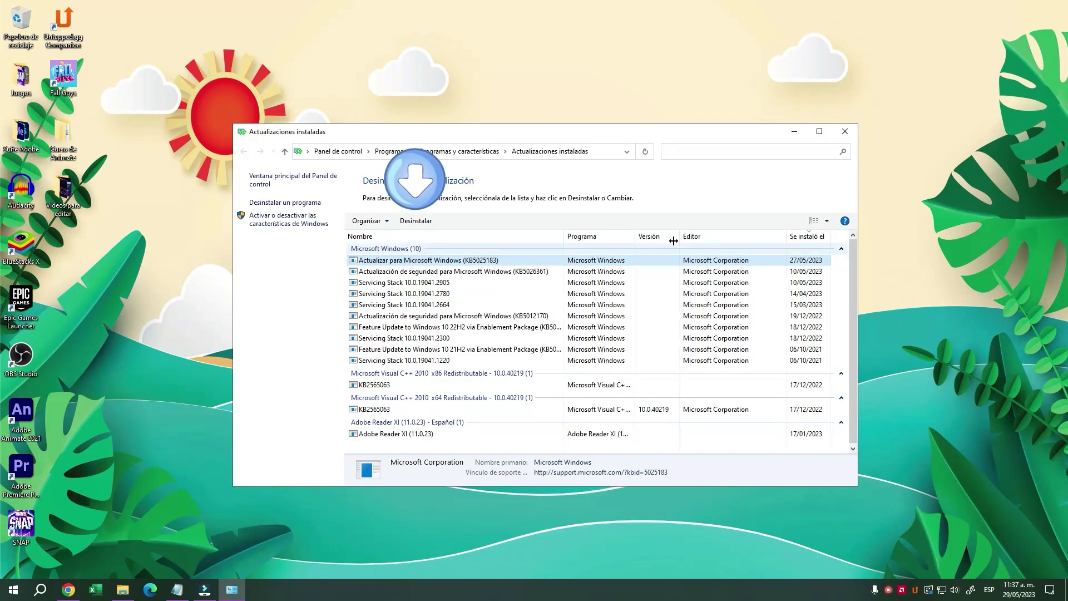
pyautogui.click(412, 221)
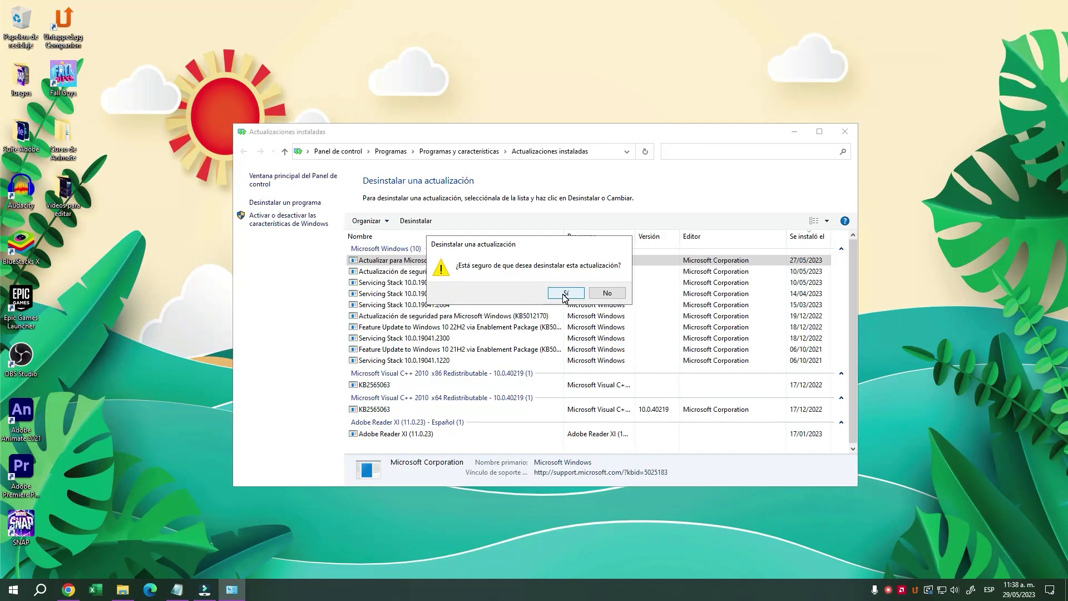
pyautogui.click(608, 293)
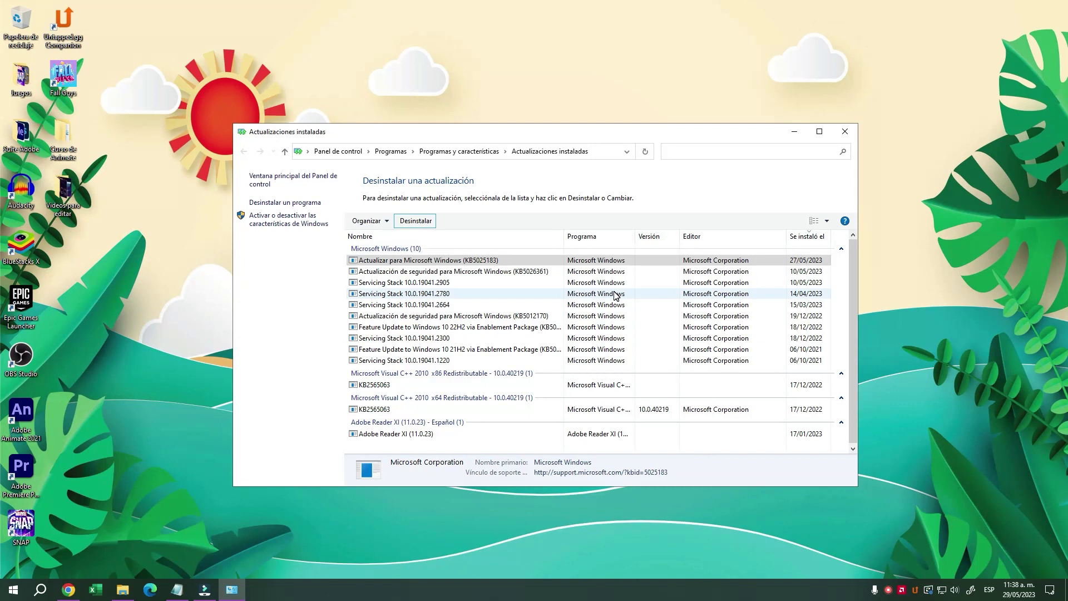
pyautogui.click(843, 138)
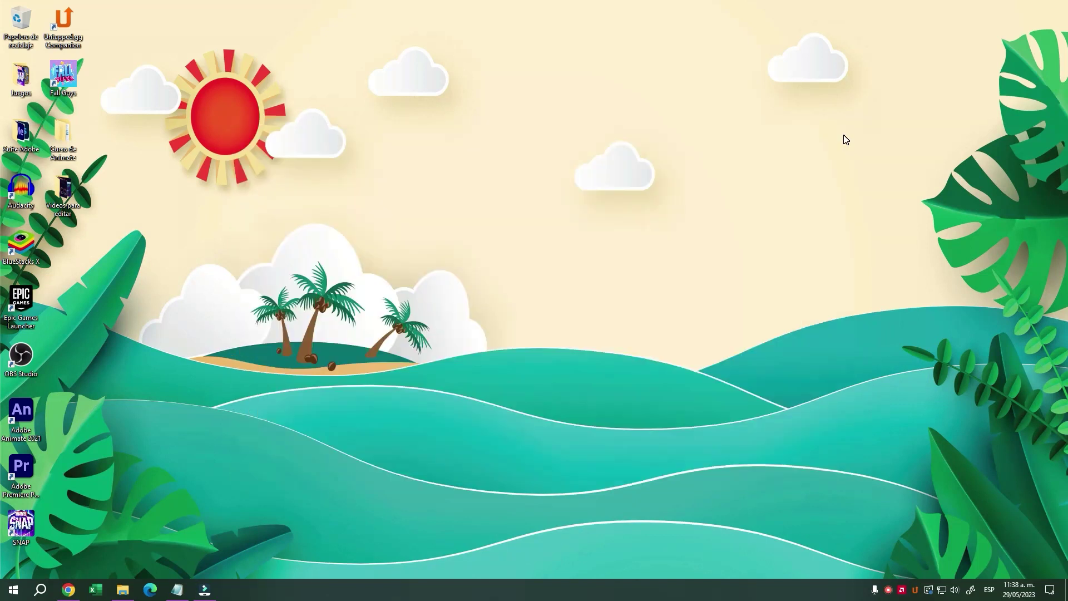
# - Search Windows for "SERVICIOS", open the Servicios app and show the properties of the Windows Update service
pyautogui.click(41, 592)
pyautogui.write('sERVICIOS')
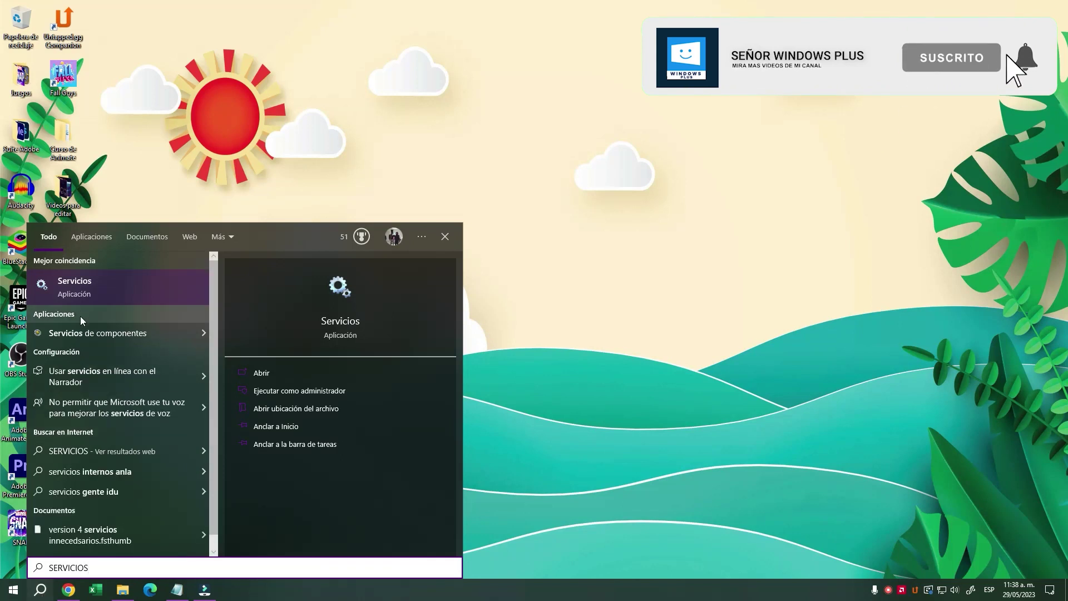
pyautogui.click(113, 288)
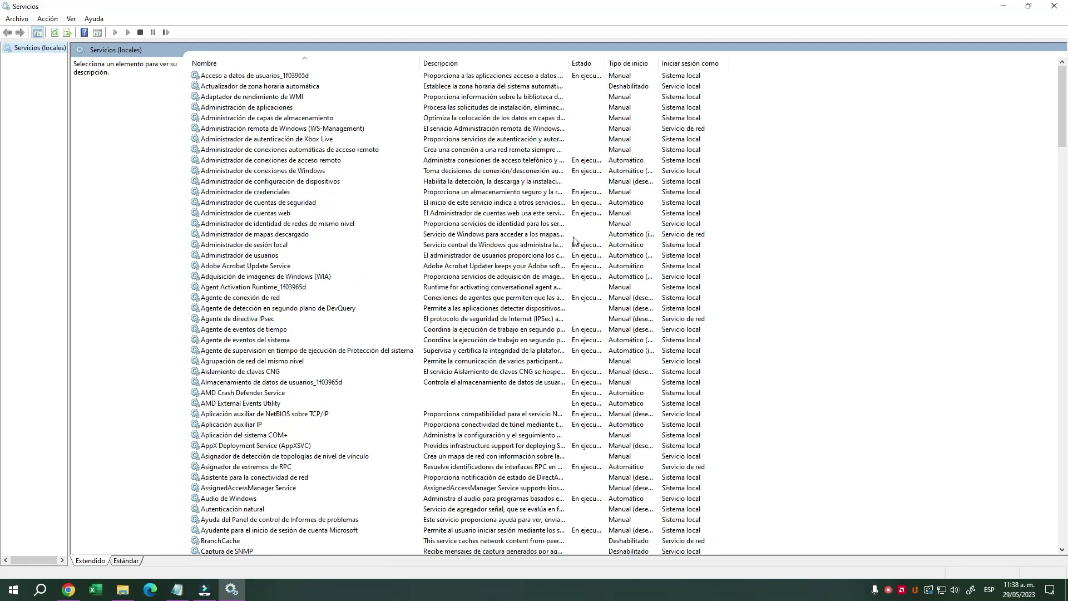
pyautogui.moveTo(1062, 100); pyautogui.dragTo(1062, 497)
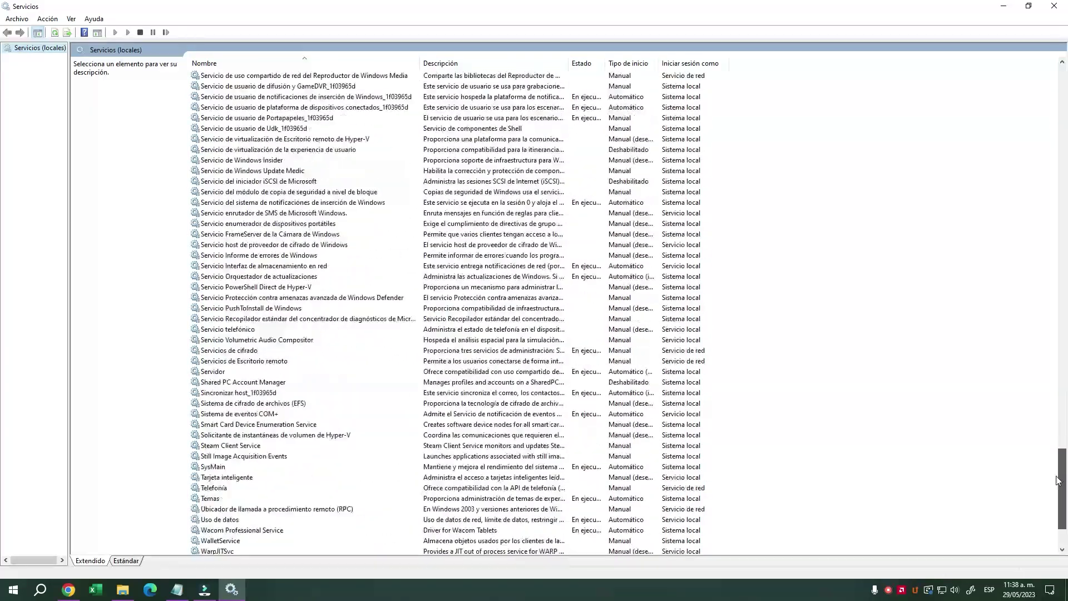
pyautogui.click(226, 519)
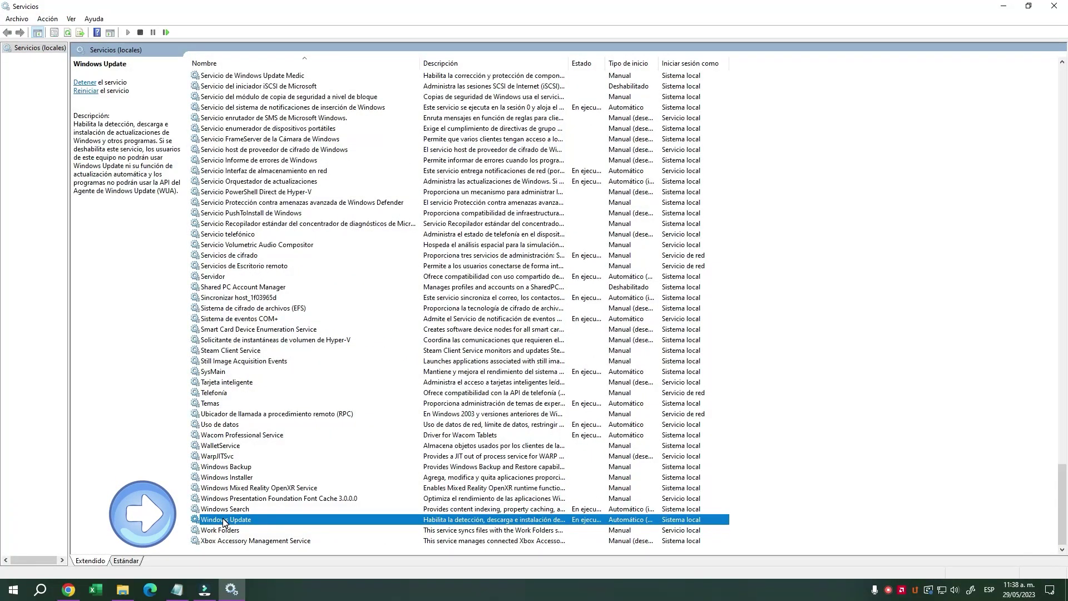
pyautogui.doubleClick(224, 520)
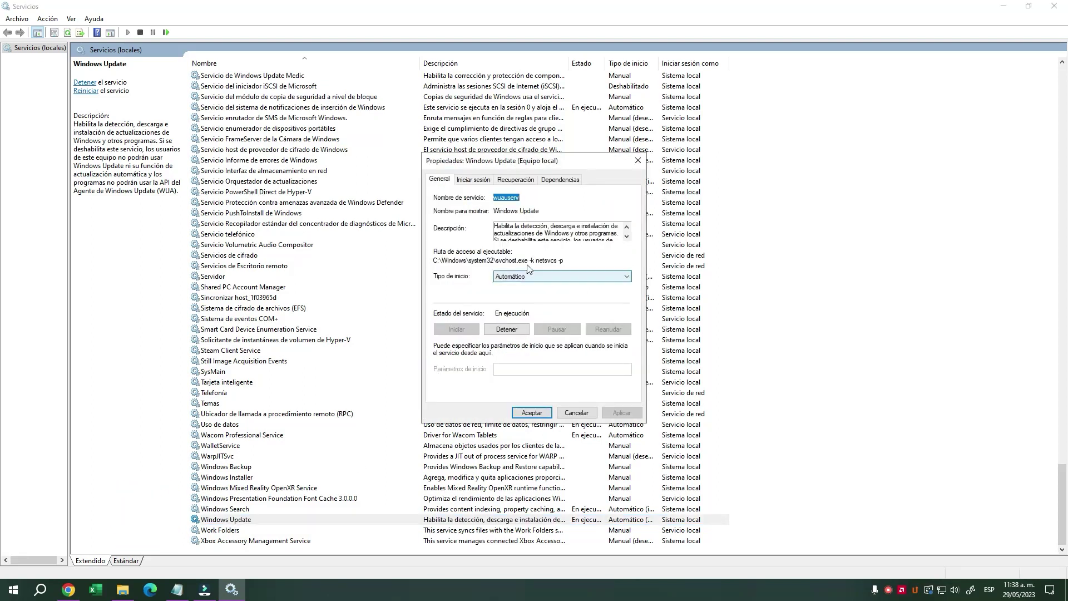
# - Stop the Windows Update service, dismiss its properties and close the Servicios window
pyautogui.click(504, 331)
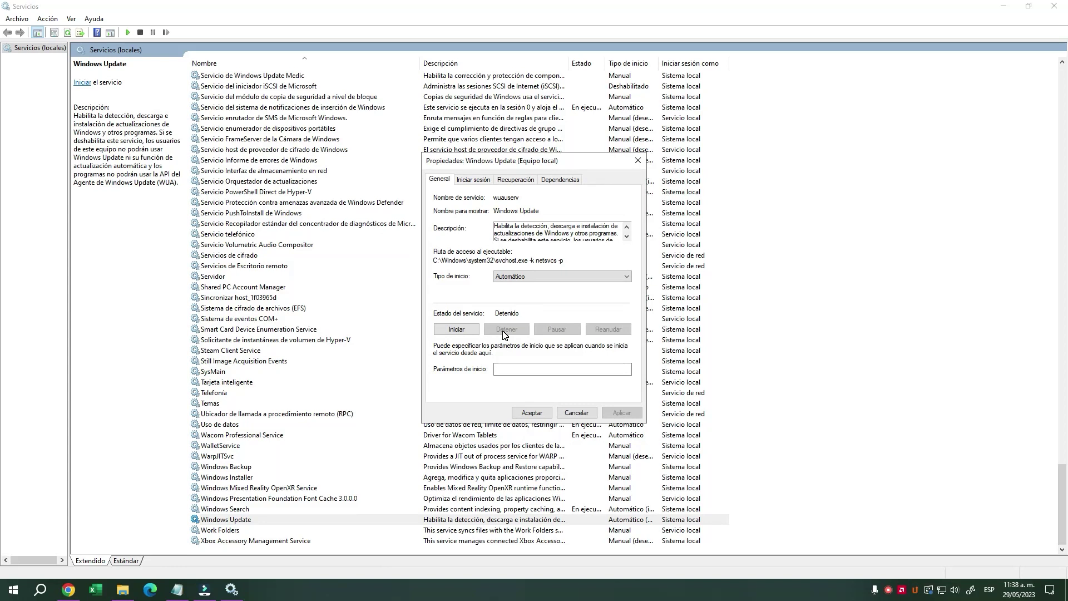
pyautogui.press('Escape')
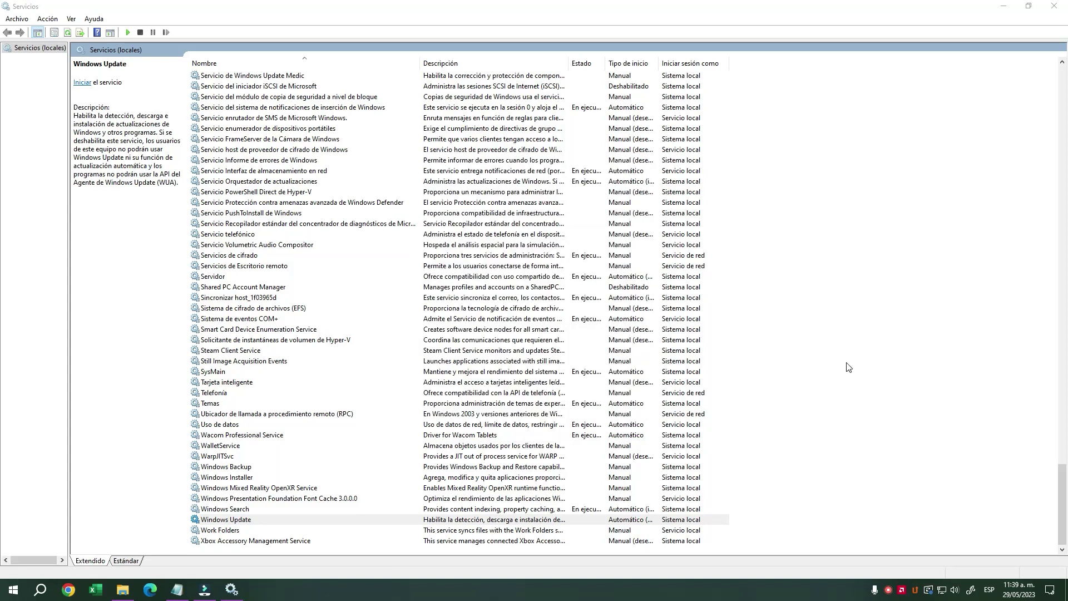
pyautogui.click(1053, 8)
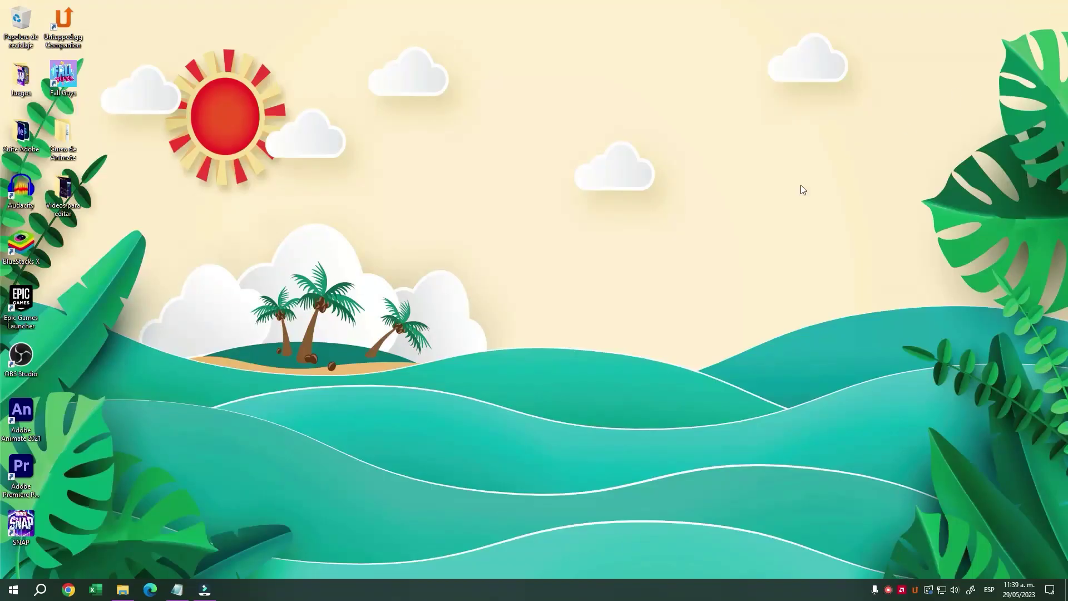
# - Switch to Chrome and search Google for "asistente de actualizacion de windows 10"
pyautogui.click(63, 596)
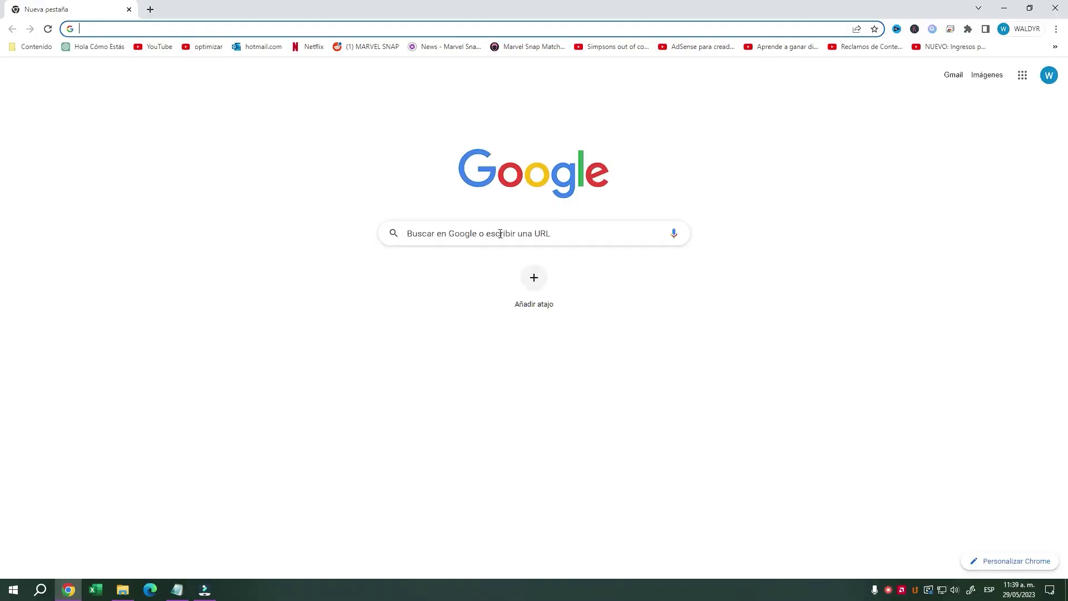
pyautogui.click(501, 232)
pyautogui.write('ASISTENTE DE ACTUALIZACION DE WIN')
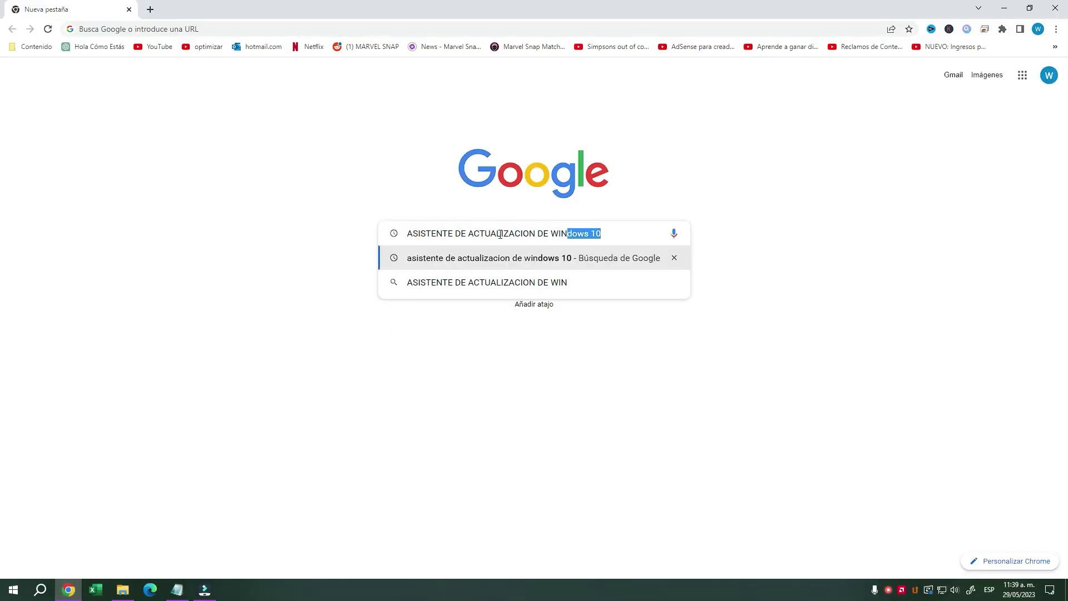
pyautogui.write('DOWS 10')
pyautogui.click(461, 259)
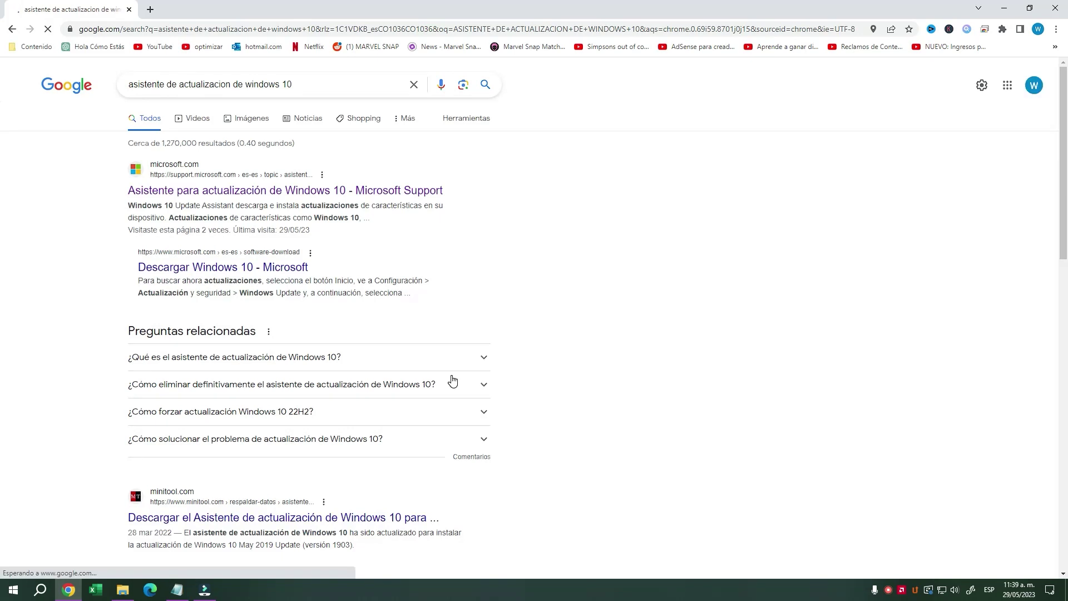
# - Open the Microsoft Support result, follow its Update Assistant download link and translate the Windows 10 download page into Spanish
pyautogui.click(294, 192)
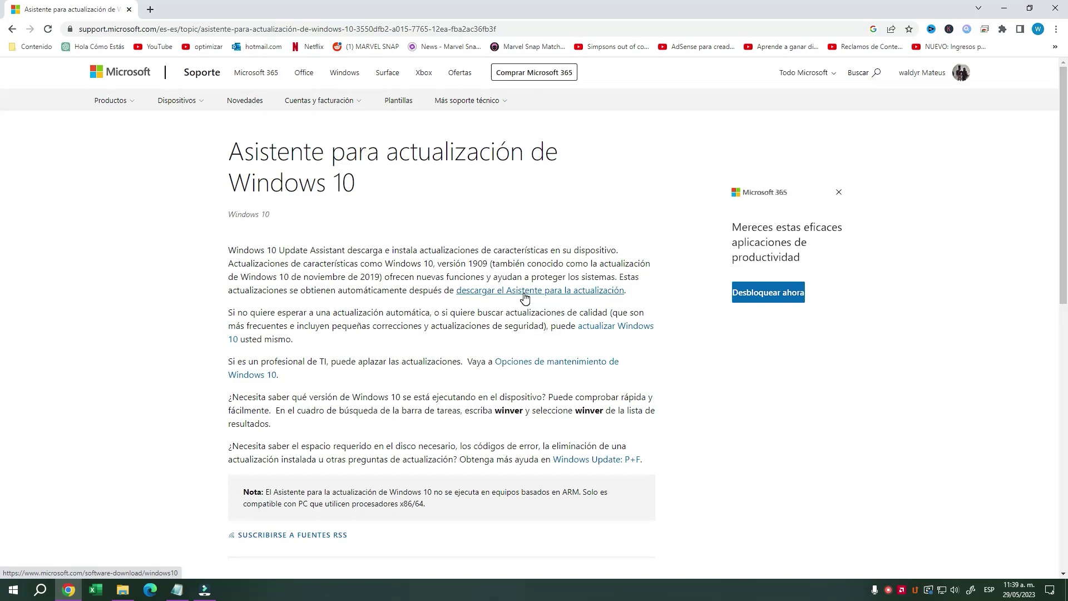
pyautogui.click(524, 299)
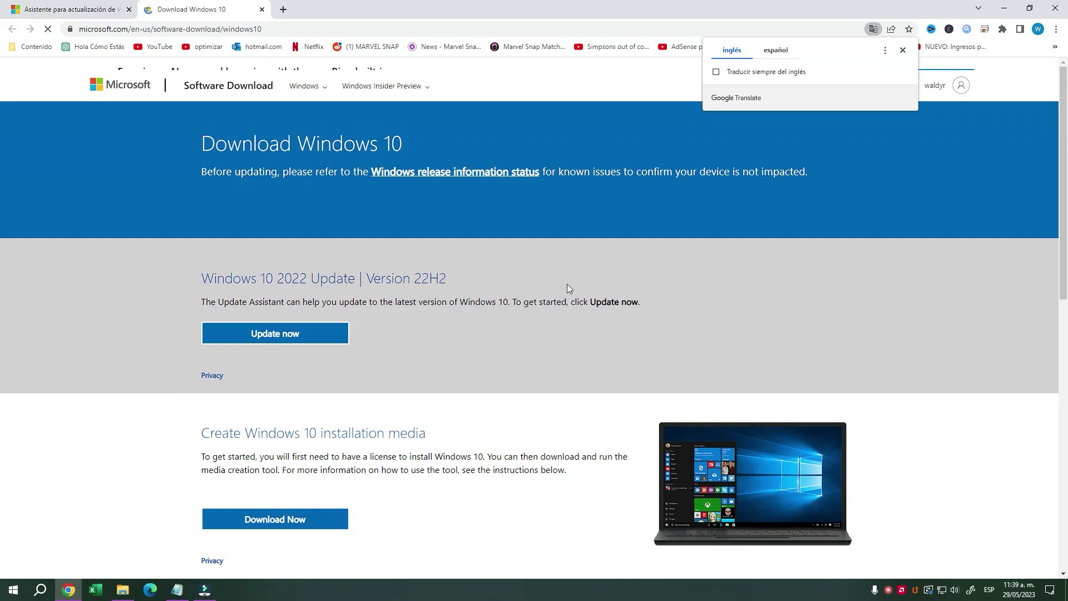
pyautogui.click(776, 51)
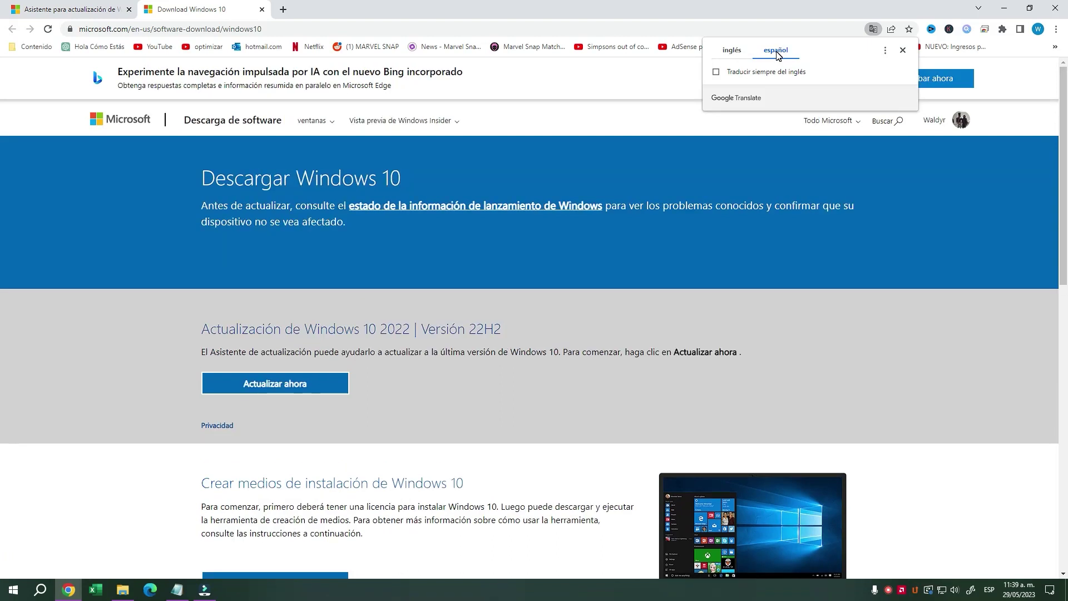
pyautogui.click(902, 51)
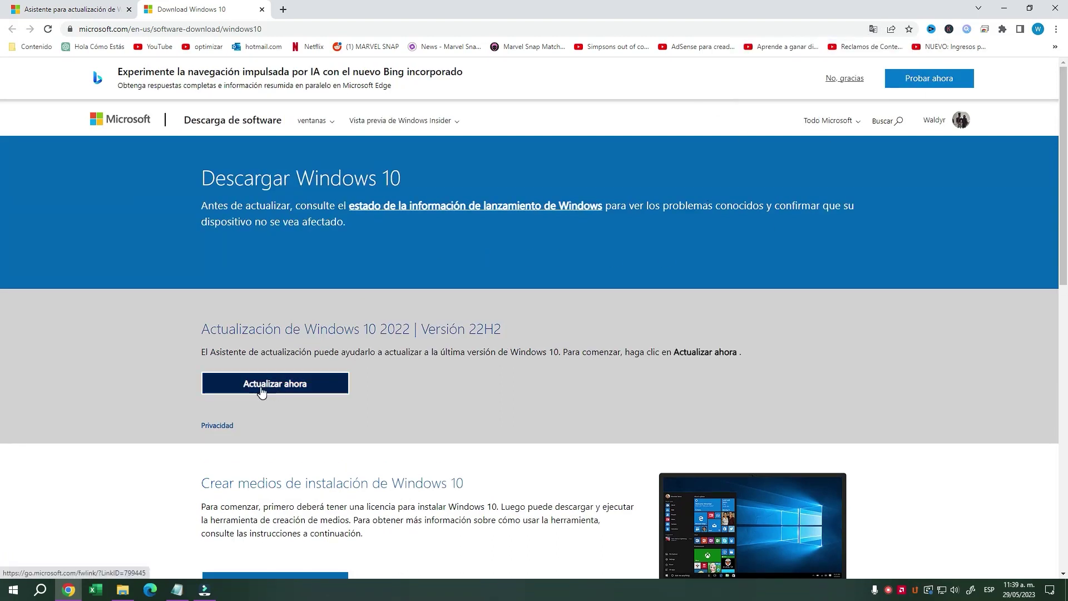
# - Download the Windows 10 version 22H2 Update Assistant, run the downloaded file and close the browser
pyautogui.click(281, 391)
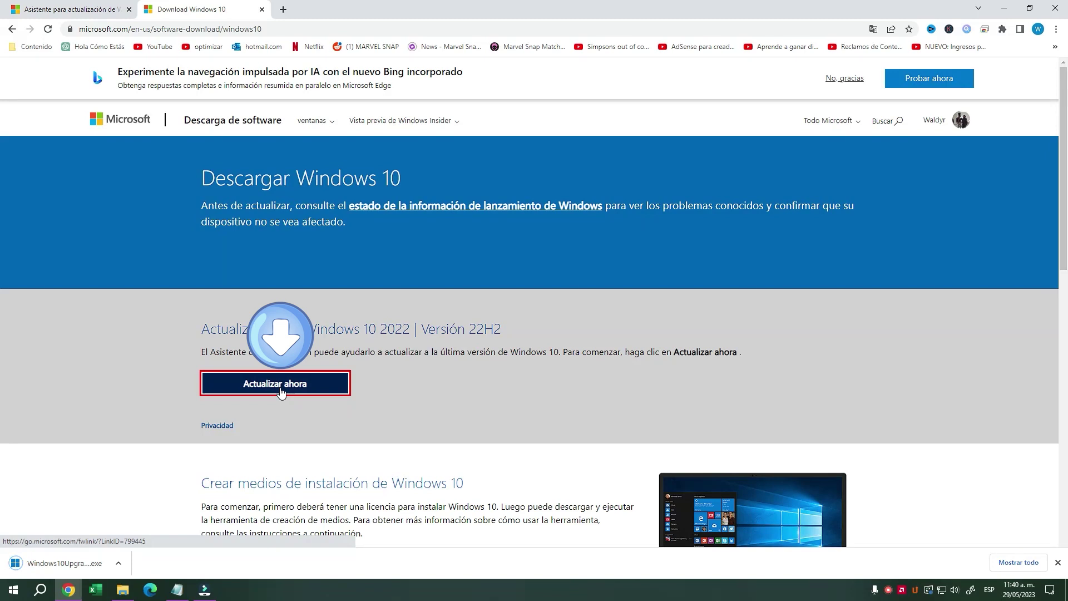
pyautogui.click(43, 566)
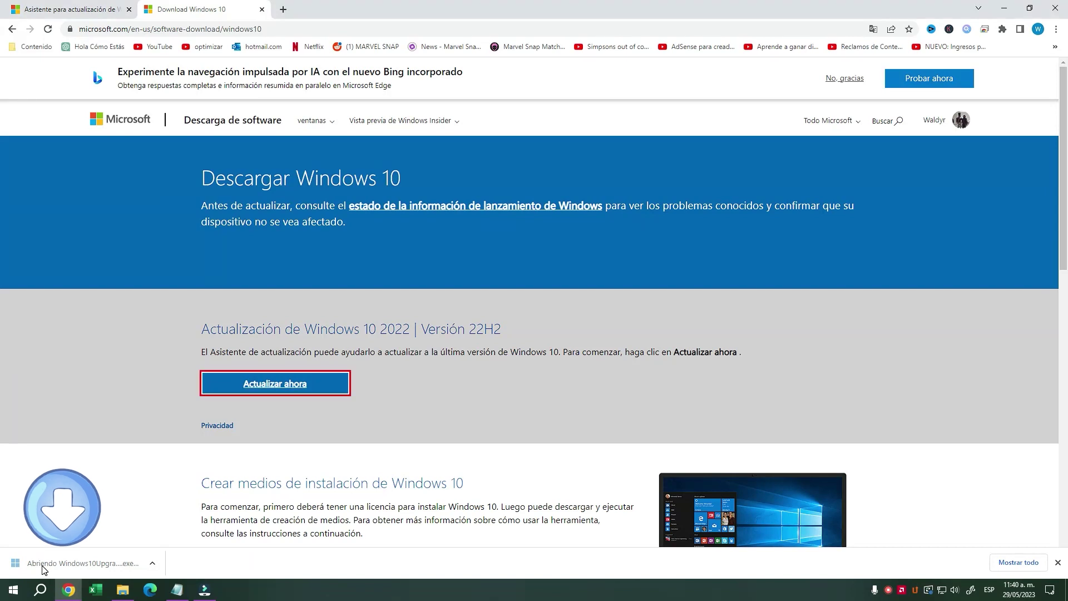
pyautogui.click(1055, 8)
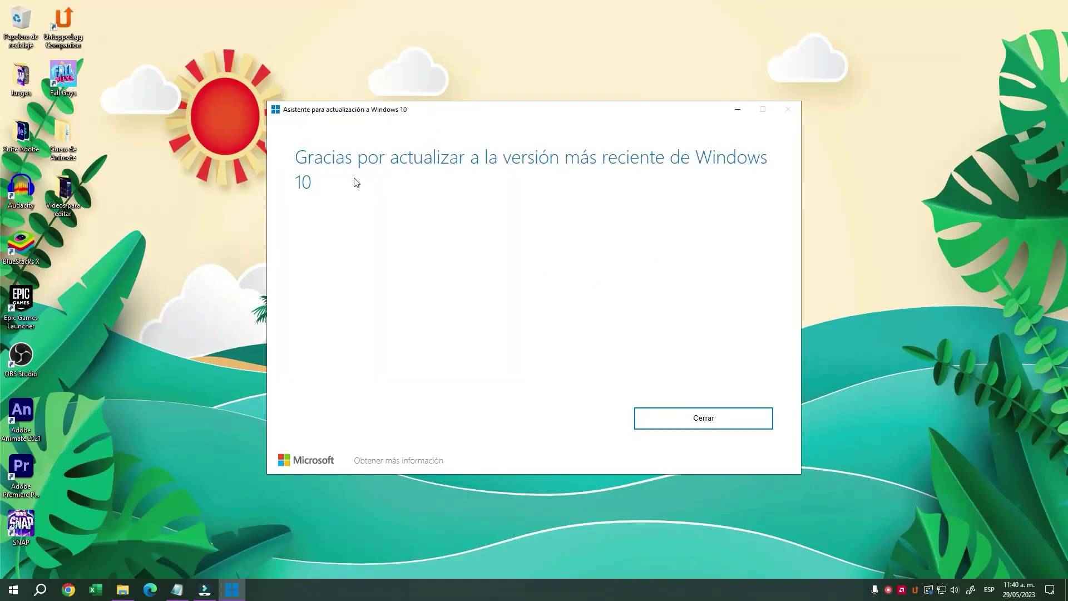